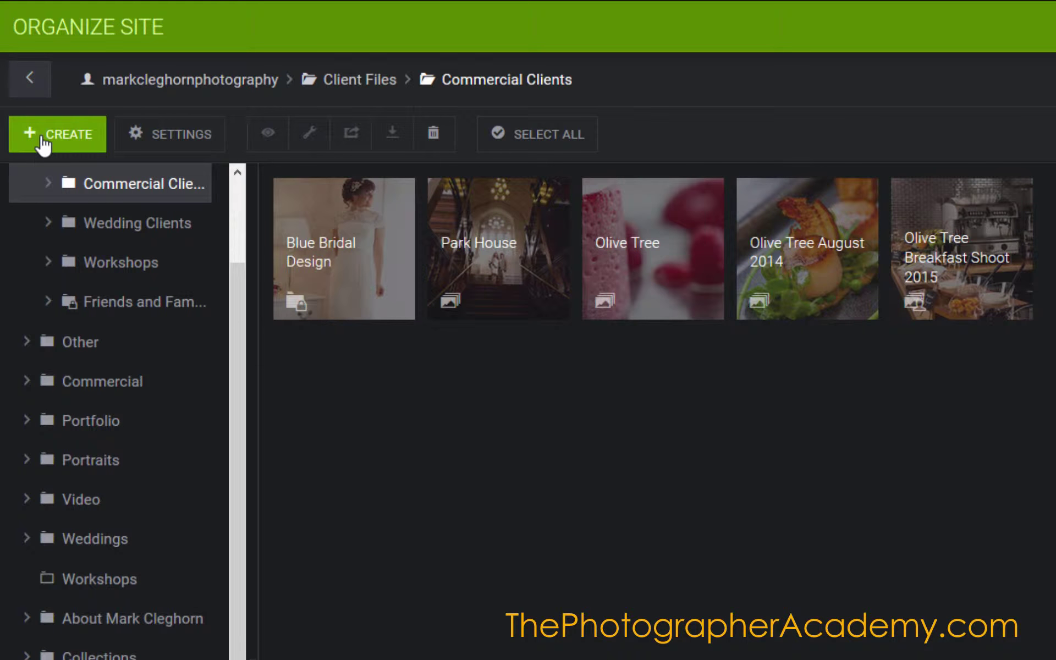
left_click(43, 144)
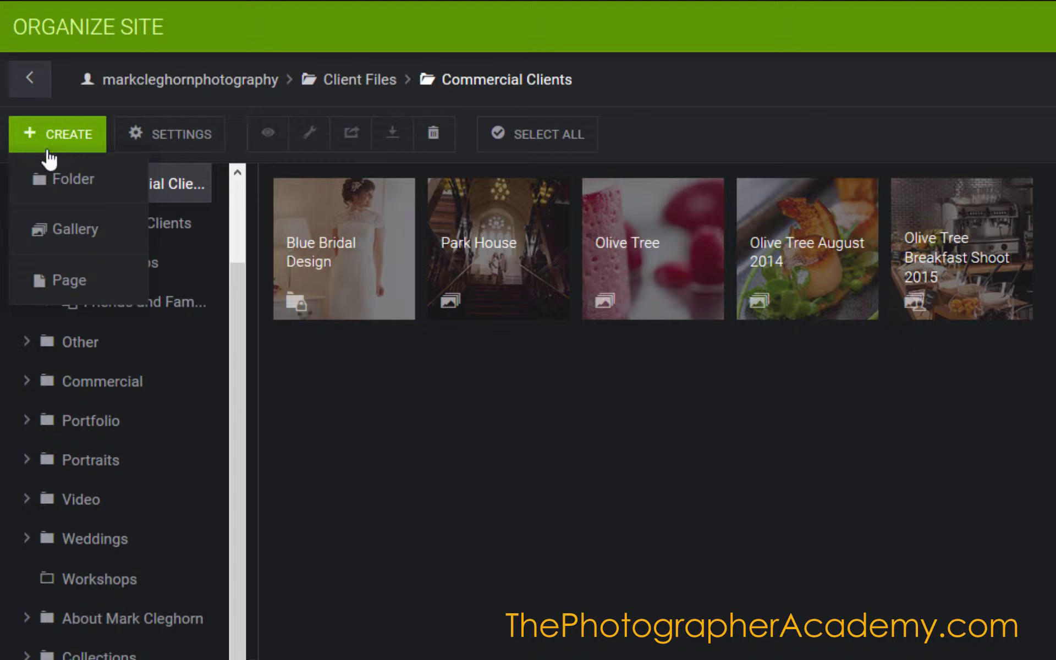
left_click(63, 237)
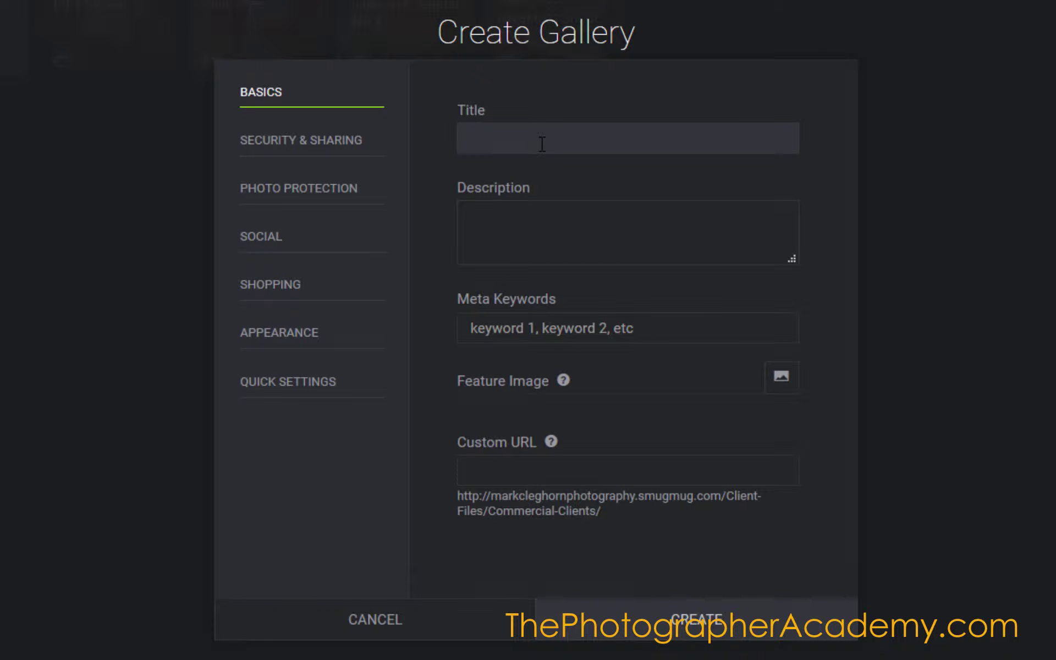
type("Irvine")
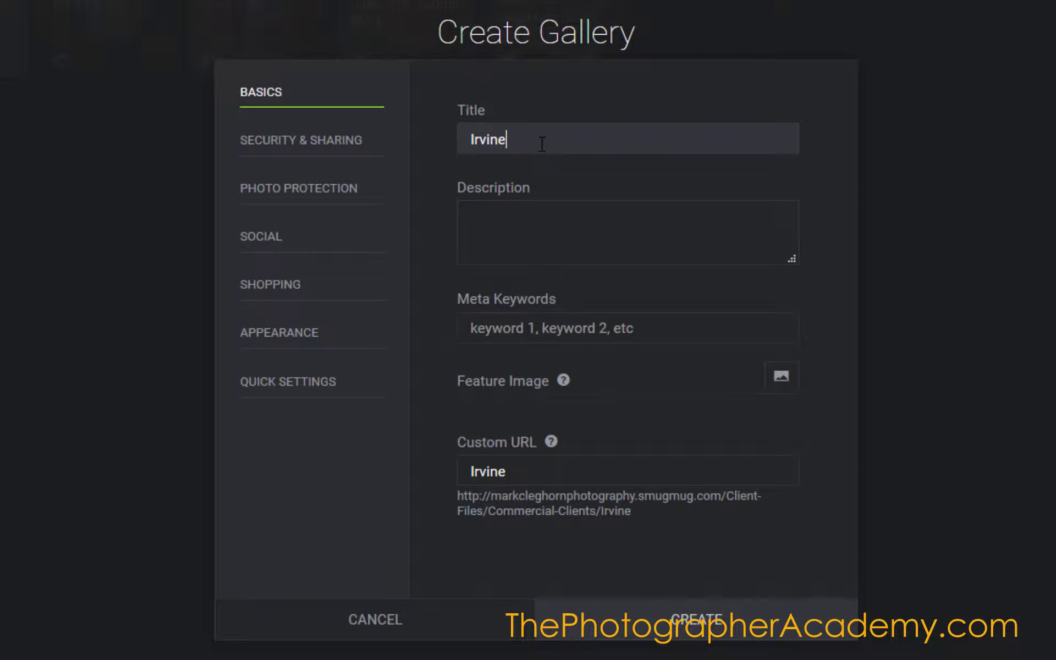
type(" Porter Headshots")
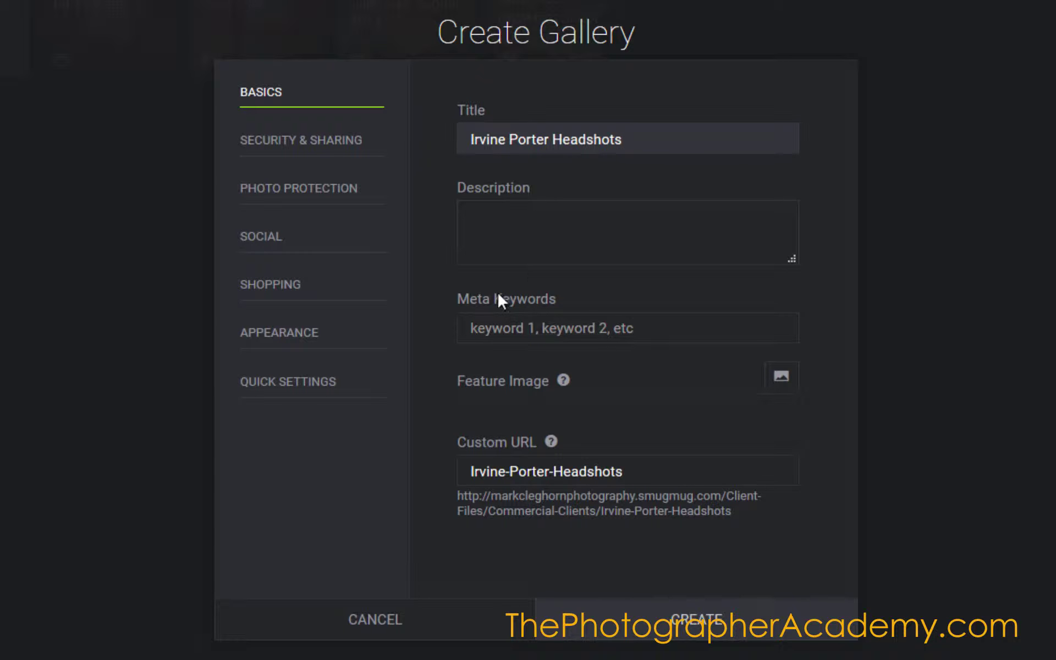
left_click(278, 142)
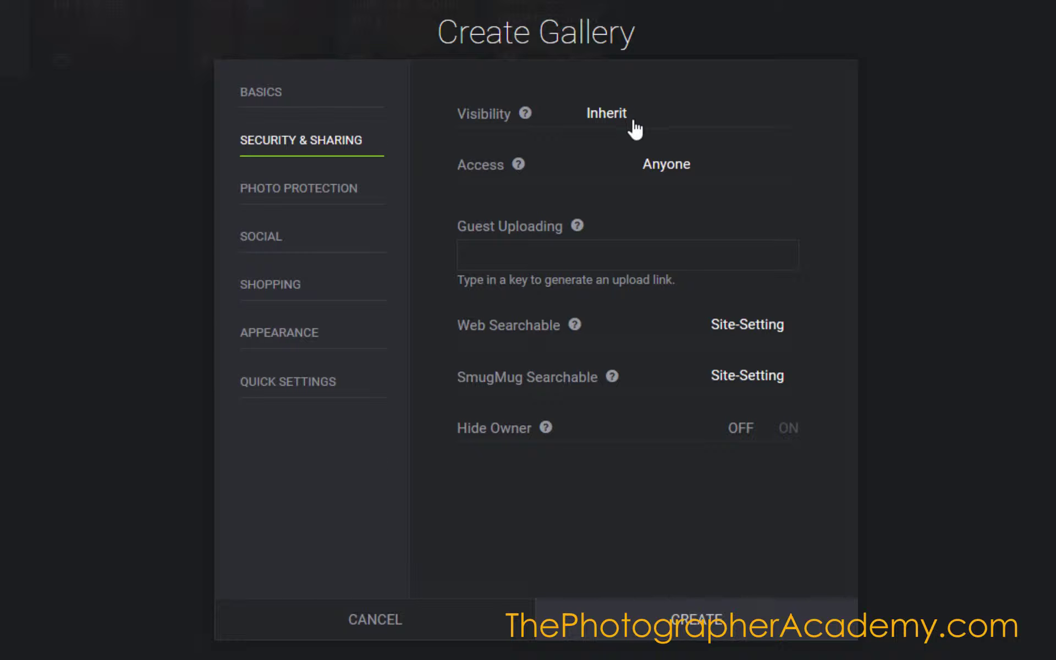
Limit gallery access to People with Password, enter the gallery password, and add the hint 'all caps'.
left_click(666, 167)
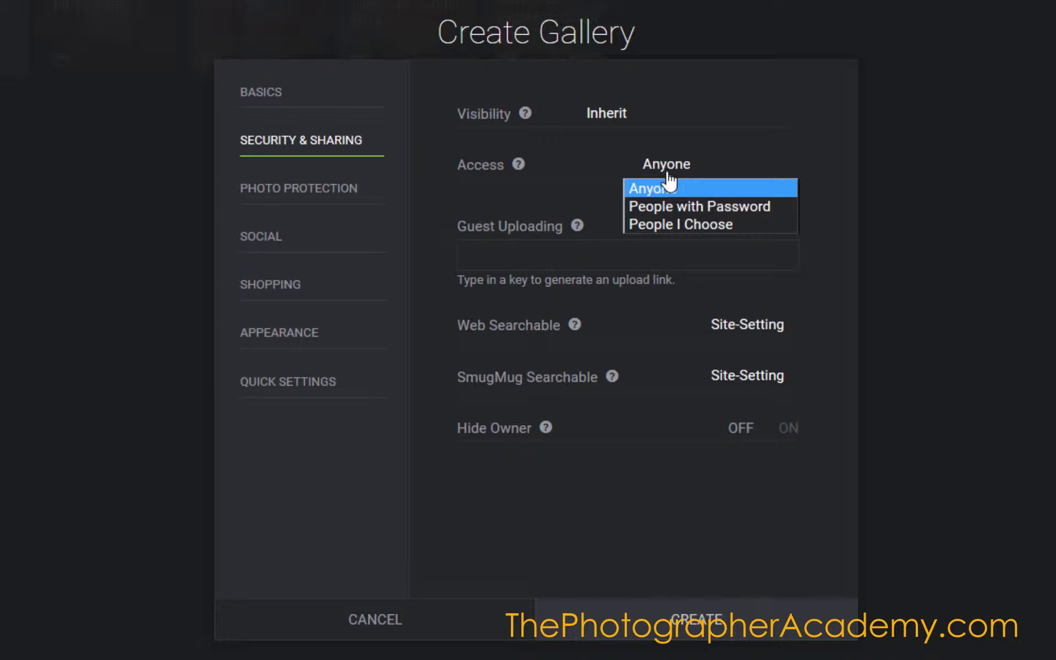
left_click(647, 210)
left_click(558, 238)
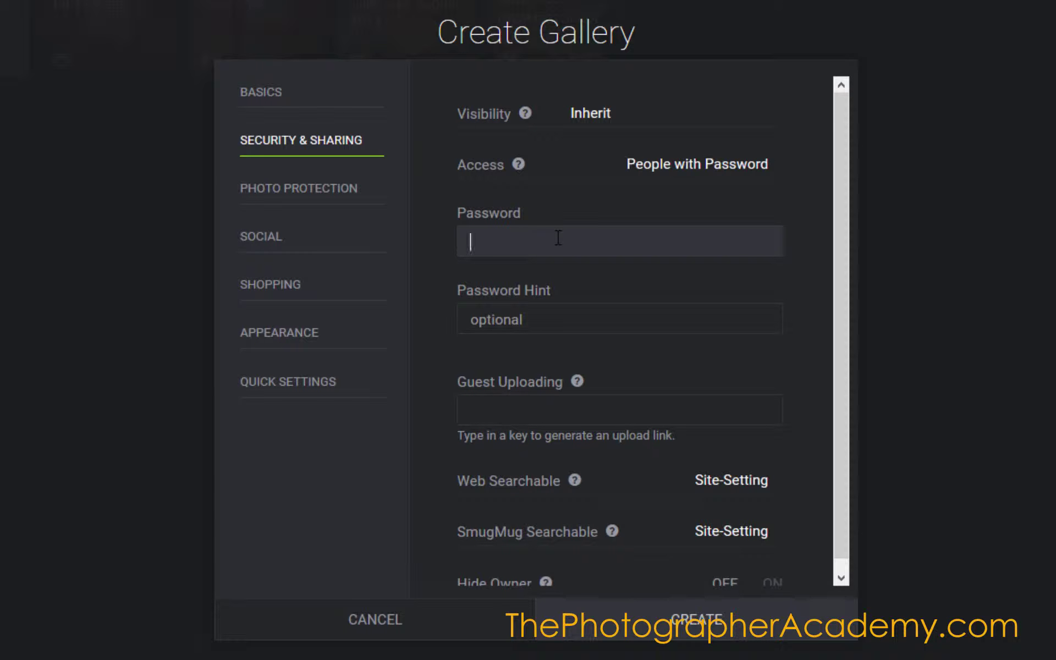
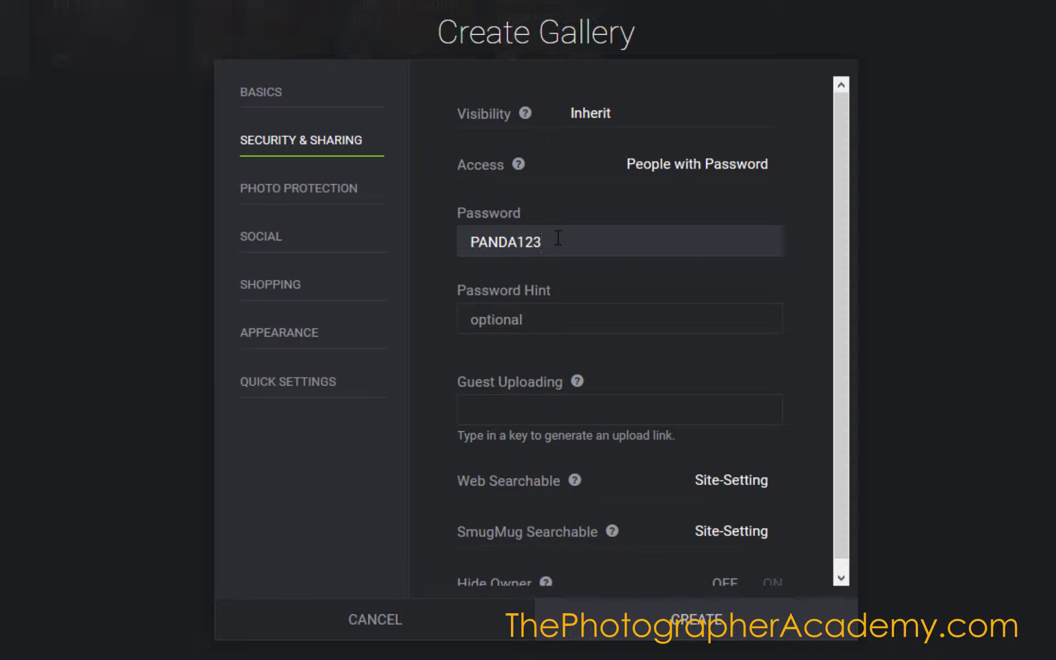
left_click(539, 321)
type("all caps")
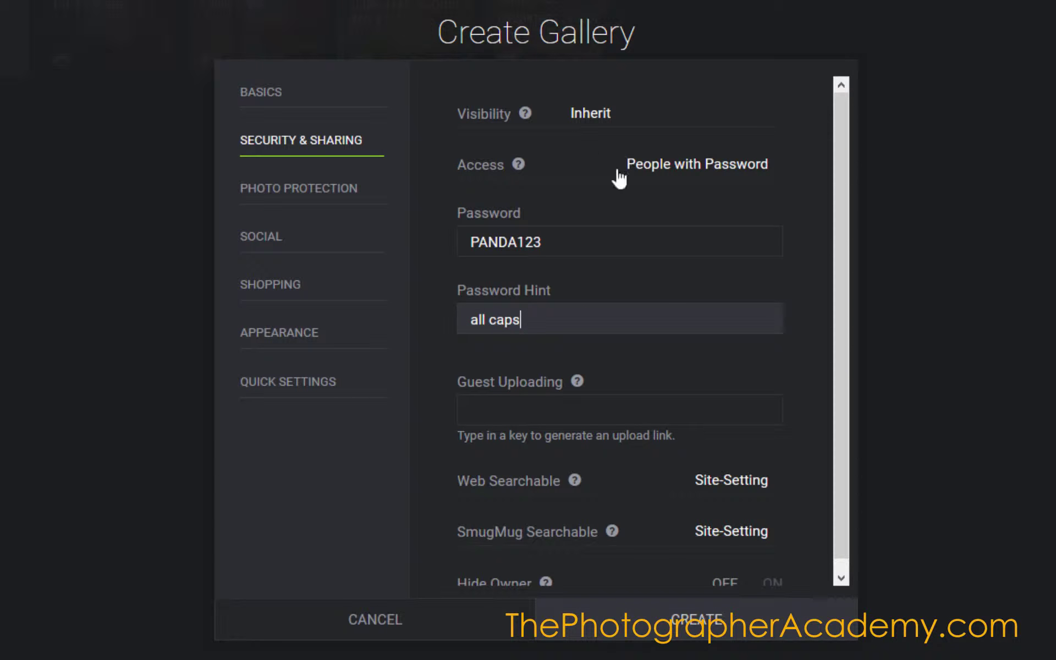
scroll(707, 448, "down", 1)
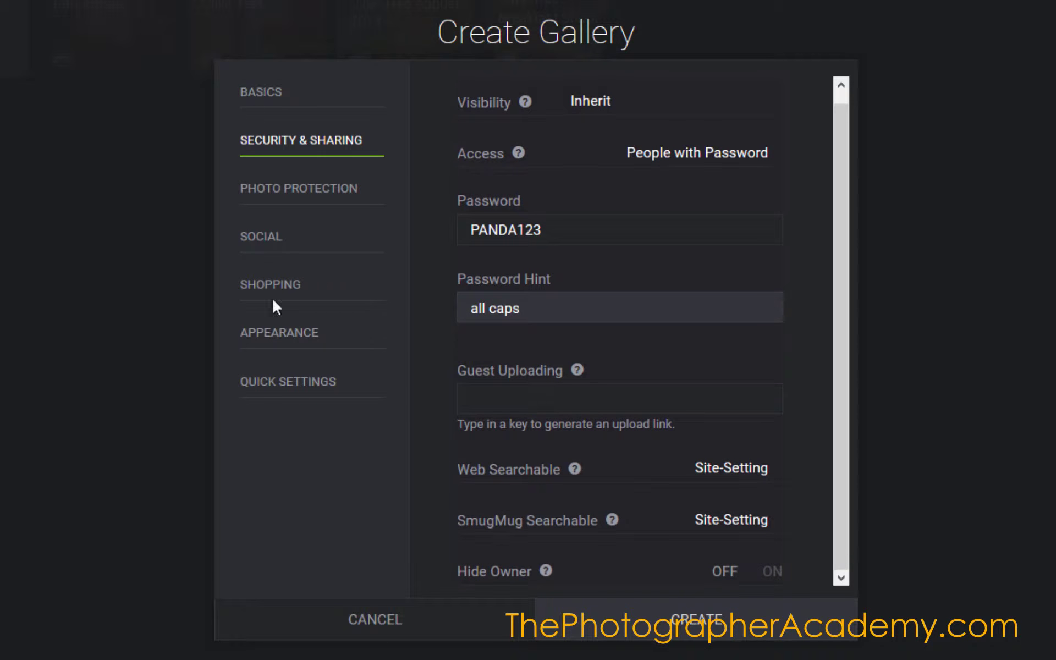
Cap the maximum display size at XLarge and turn on right-click protection.
left_click(294, 195)
left_click(766, 114)
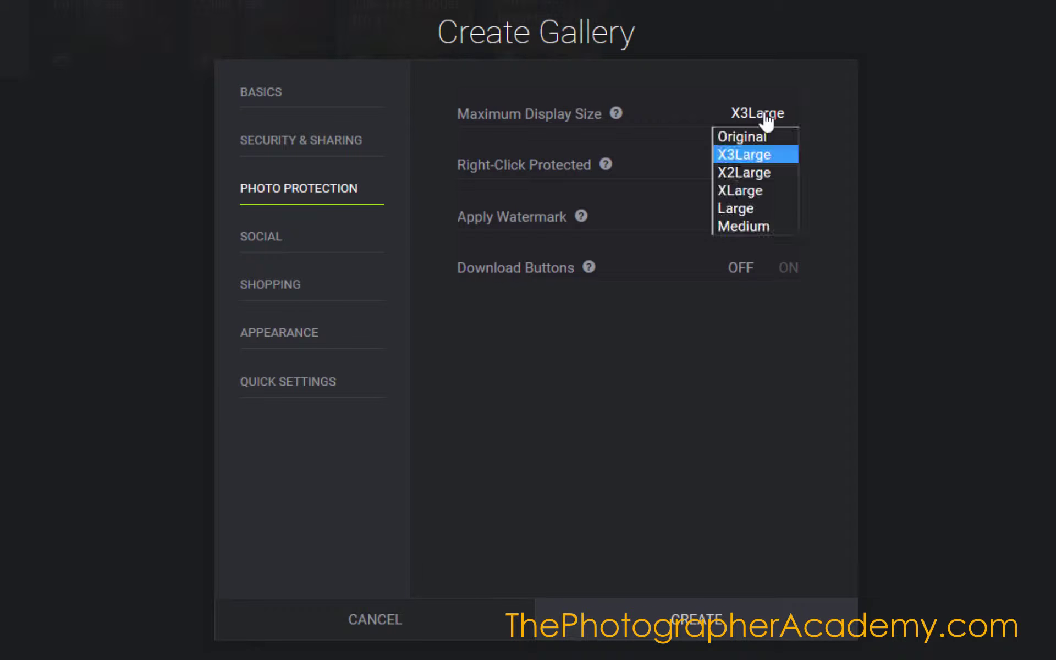
left_click(739, 193)
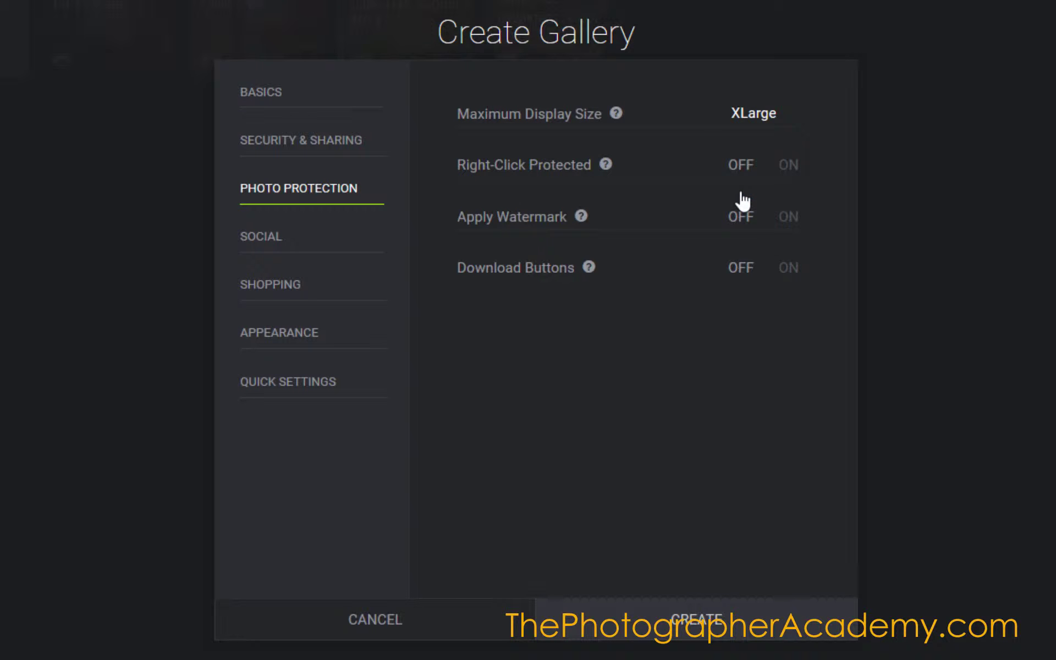
left_click(789, 168)
Turn on watermarking and select the 14 MC Logo watermark.
left_click(790, 219)
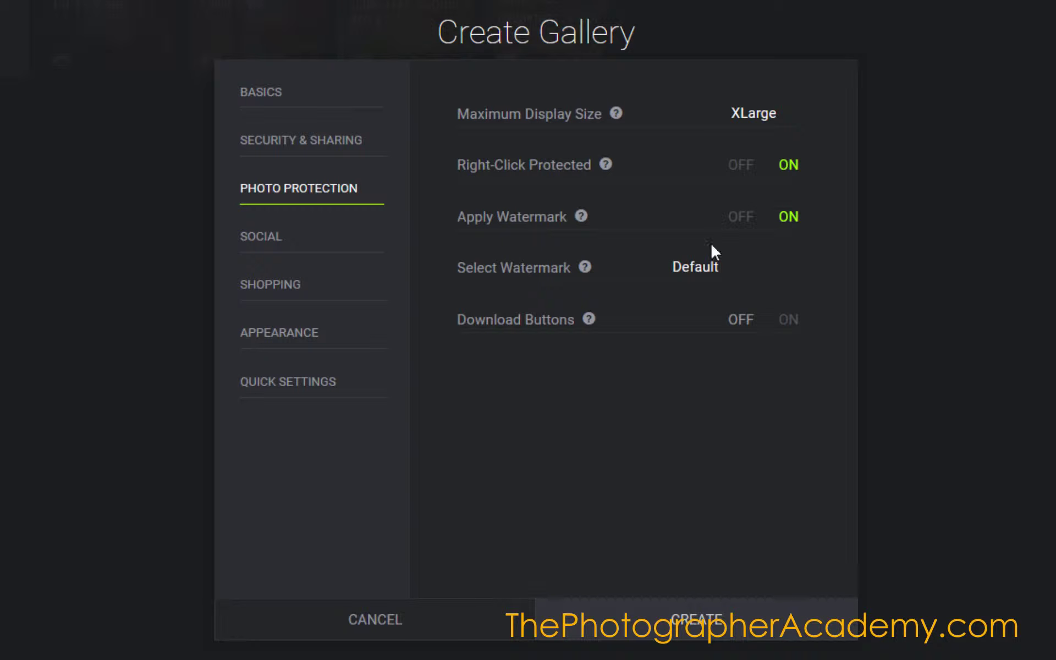
left_click(683, 268)
left_click(688, 382)
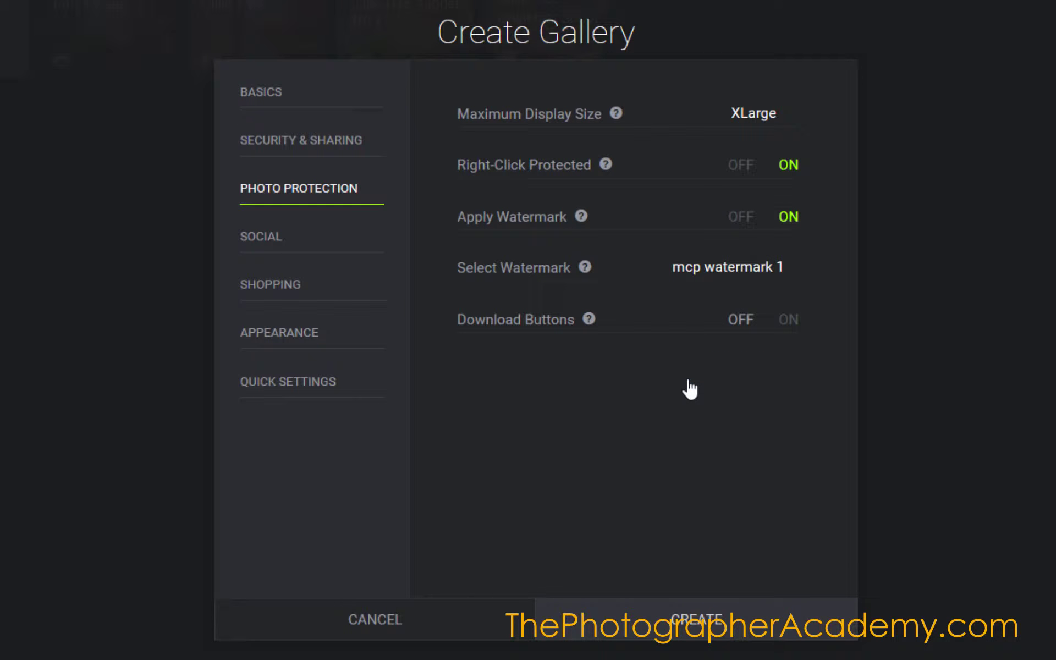
left_click(744, 271)
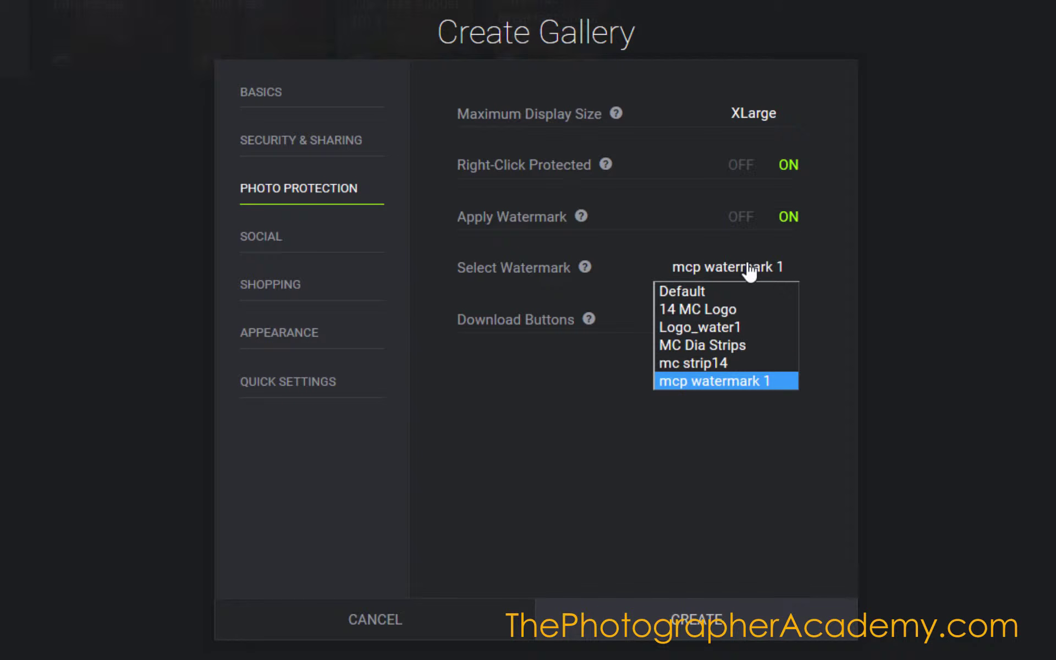
left_click(708, 311)
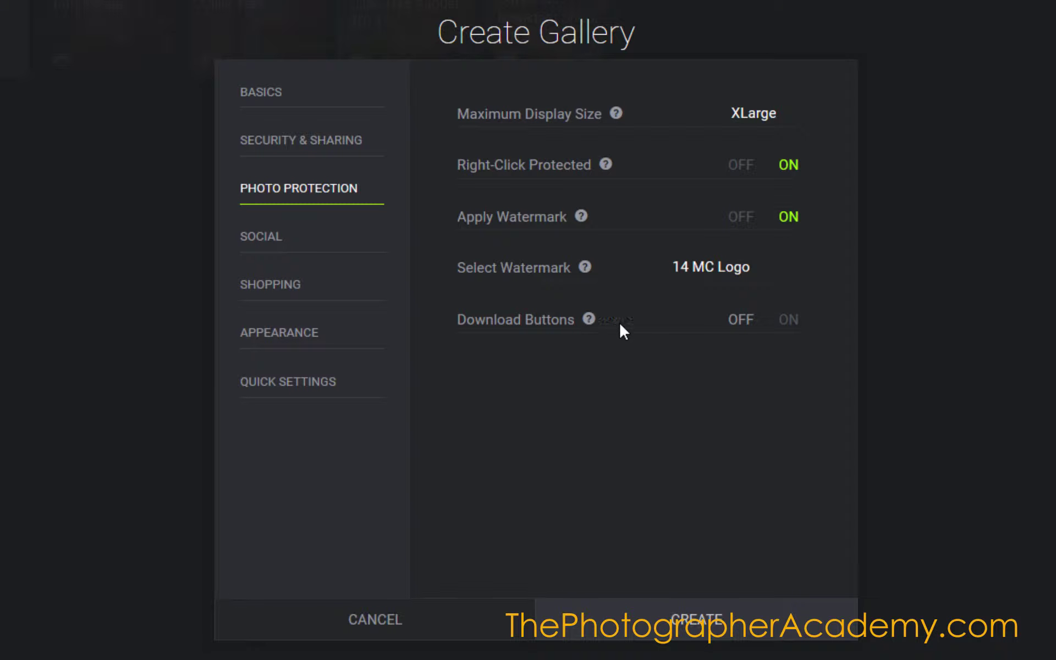
Enable download buttons and require a separate download password, entering that password.
left_click(788, 320)
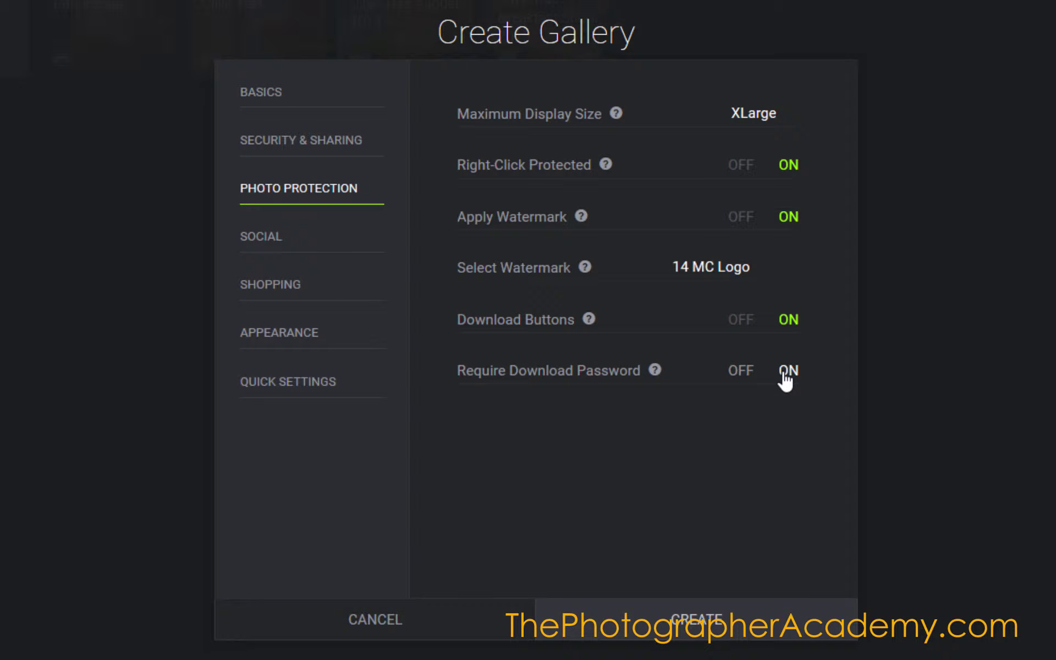
left_click(783, 374)
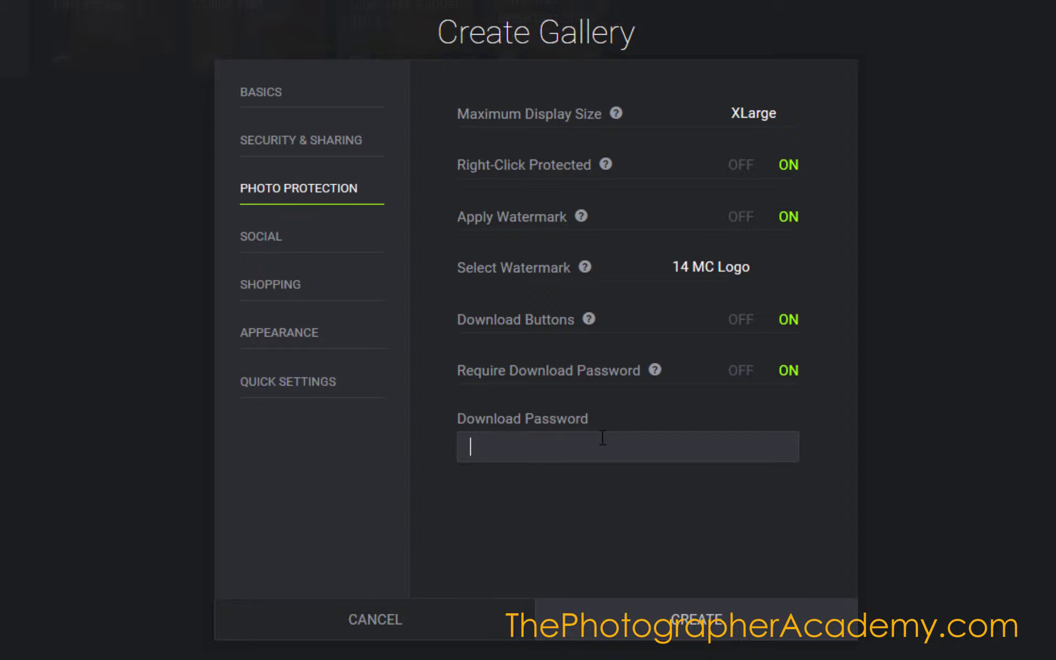
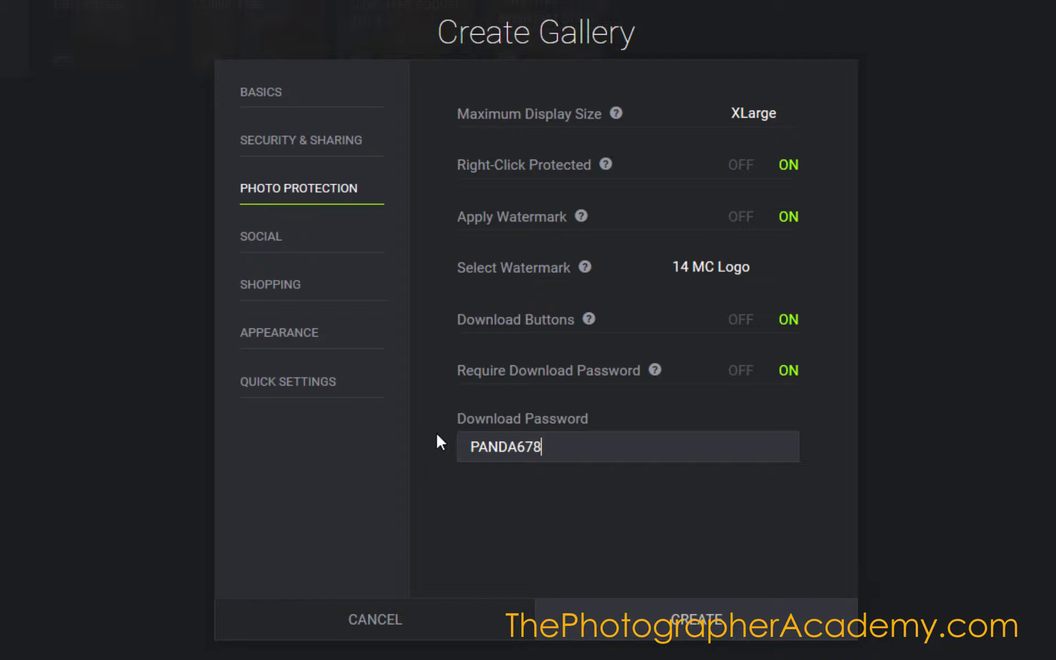
Turn comments off, set a 4 Days proof delay, create the gallery, and start a photo upload.
left_click(693, 622)
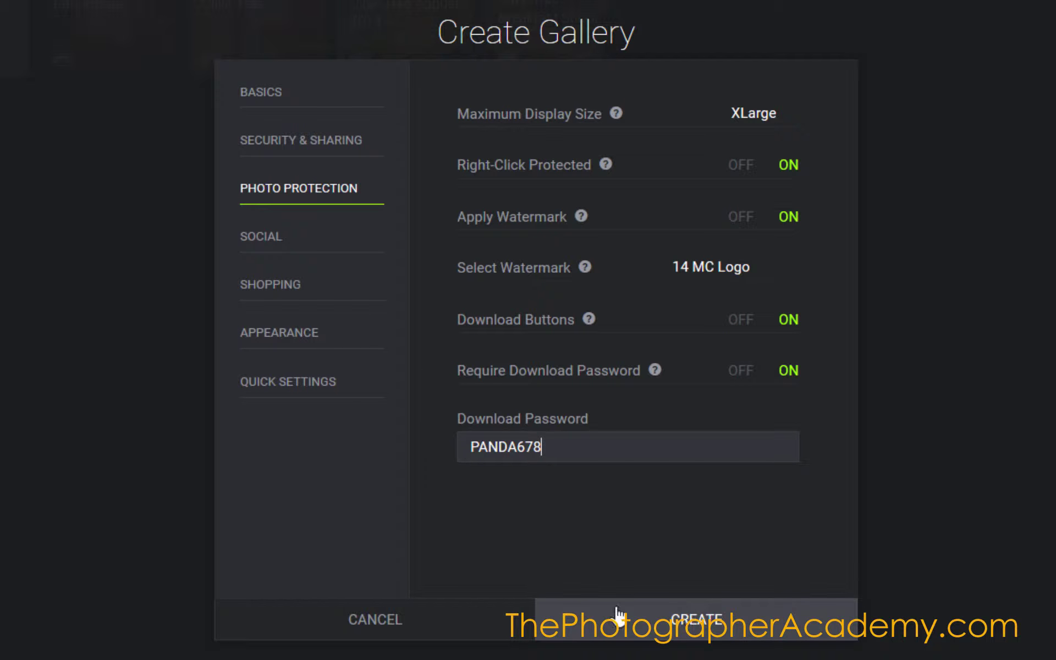
left_click(264, 237)
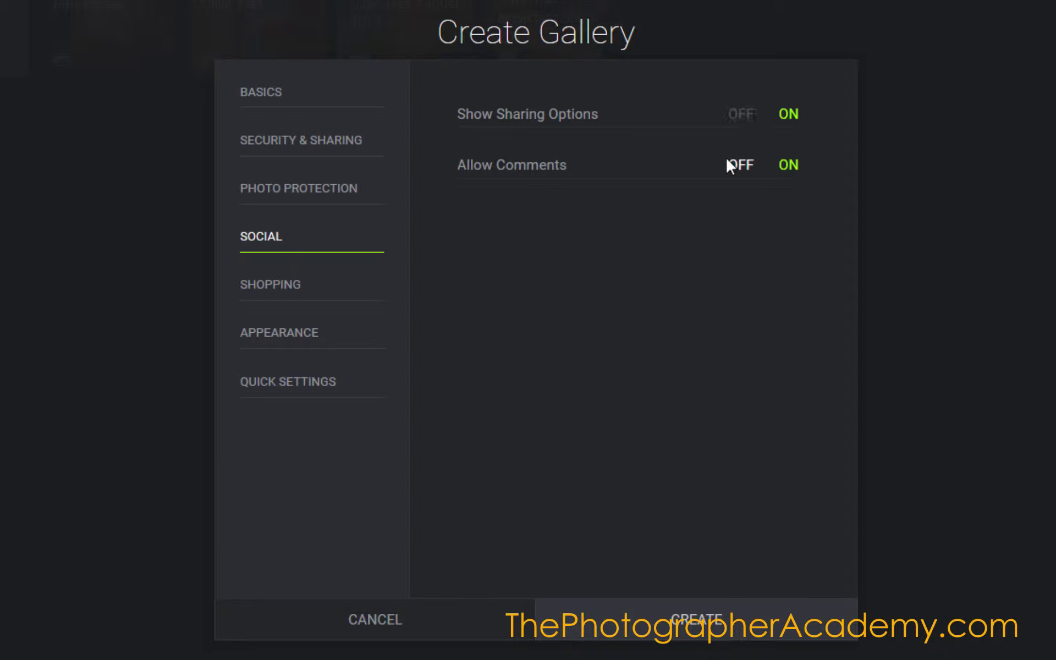
left_click(736, 167)
left_click(269, 286)
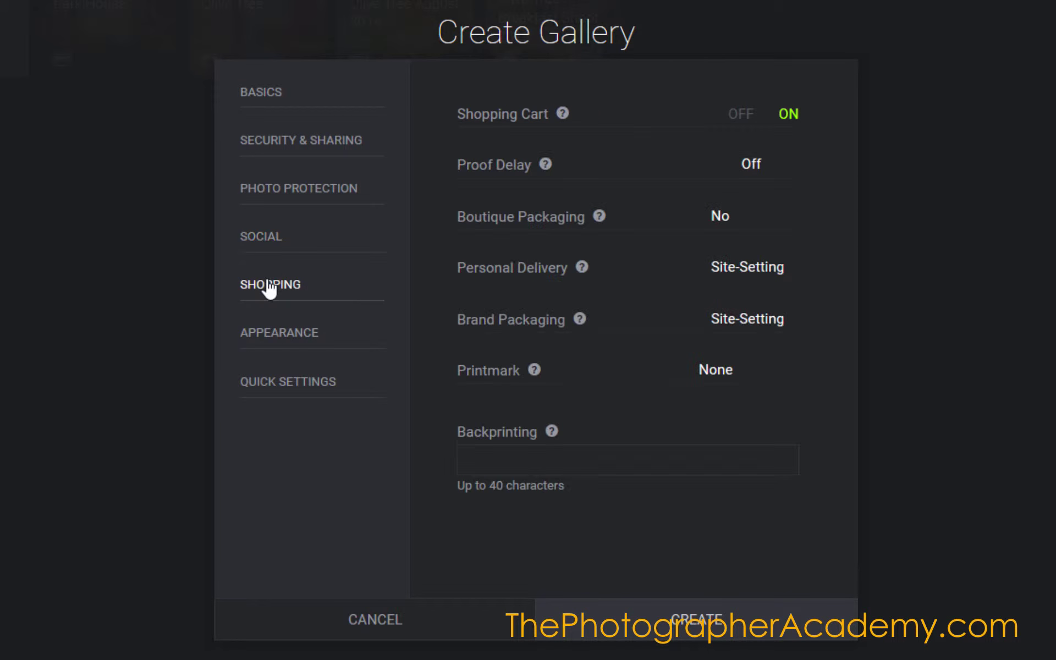
left_click(775, 113)
left_click(751, 164)
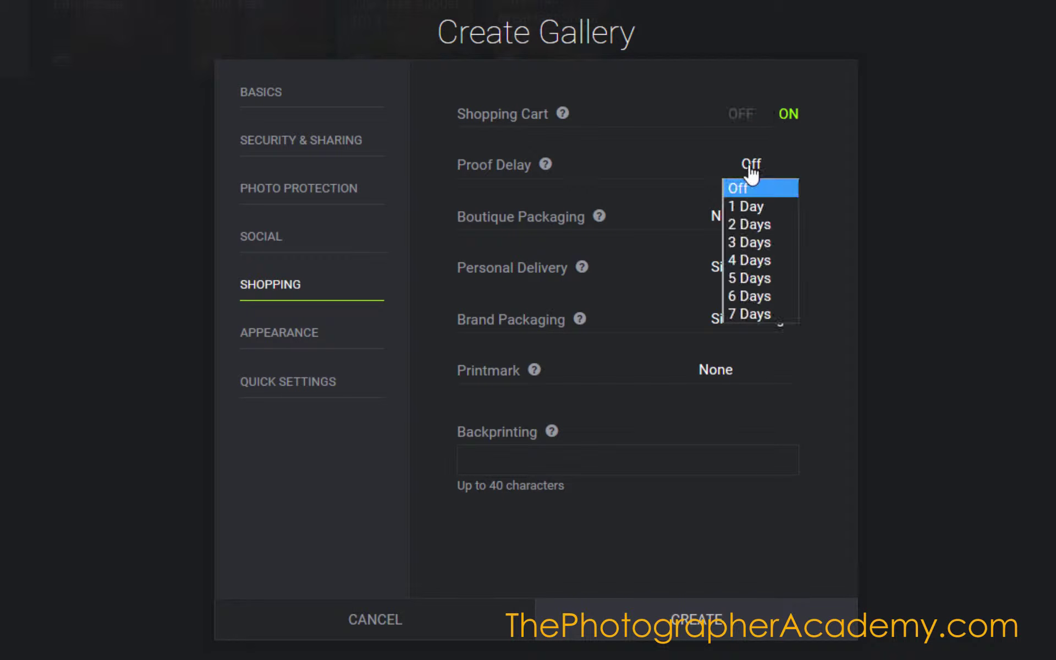
left_click(761, 261)
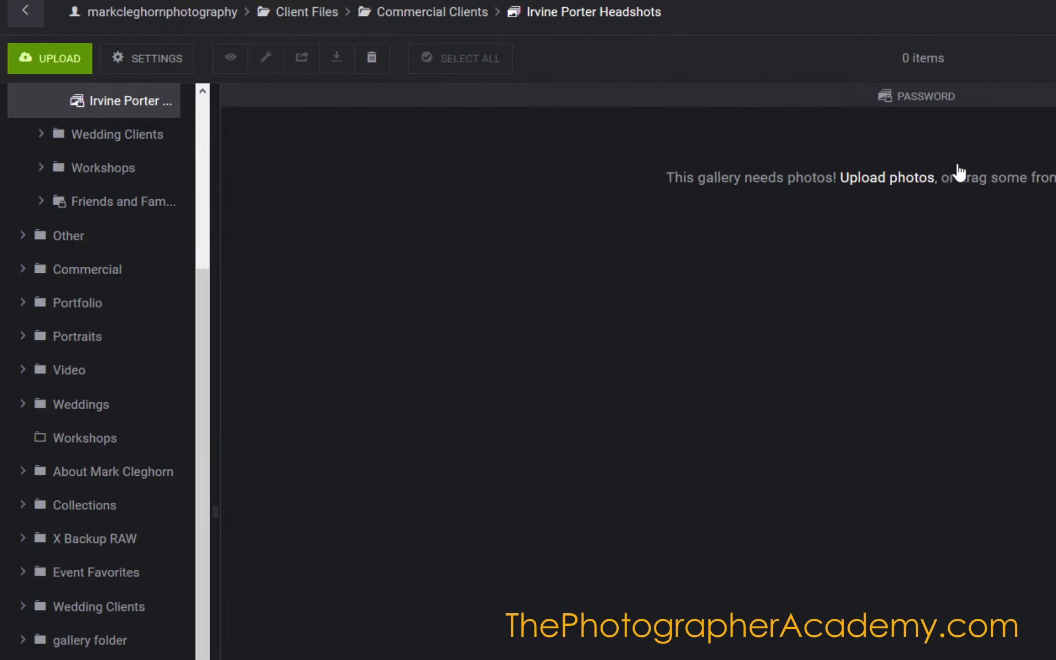
left_click(827, 182)
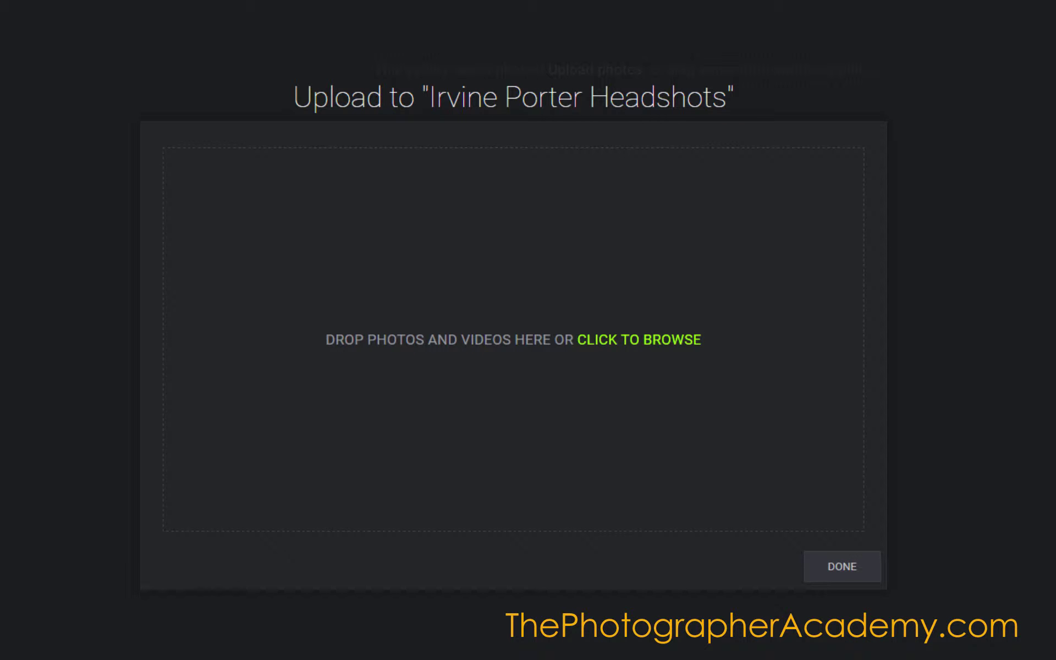
Drag the ten headshot image files onto the gallery's upload area.
left_click_drag(966, 156, 572, 277)
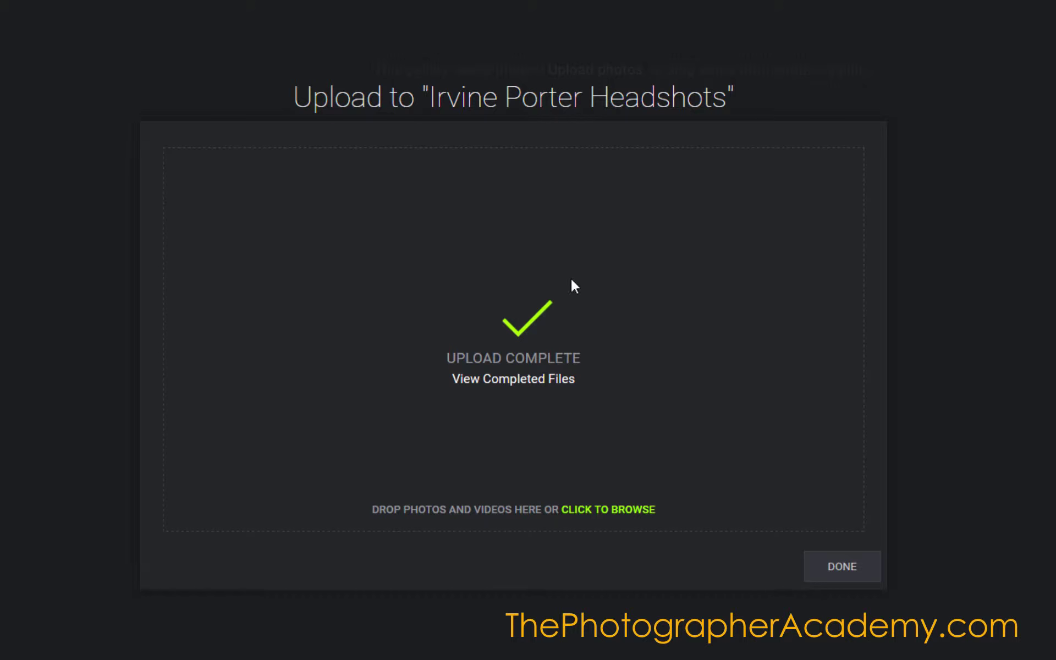
Close the upload, view the published gallery, and confirm right-click saving of a photo is blocked.
left_click(836, 570)
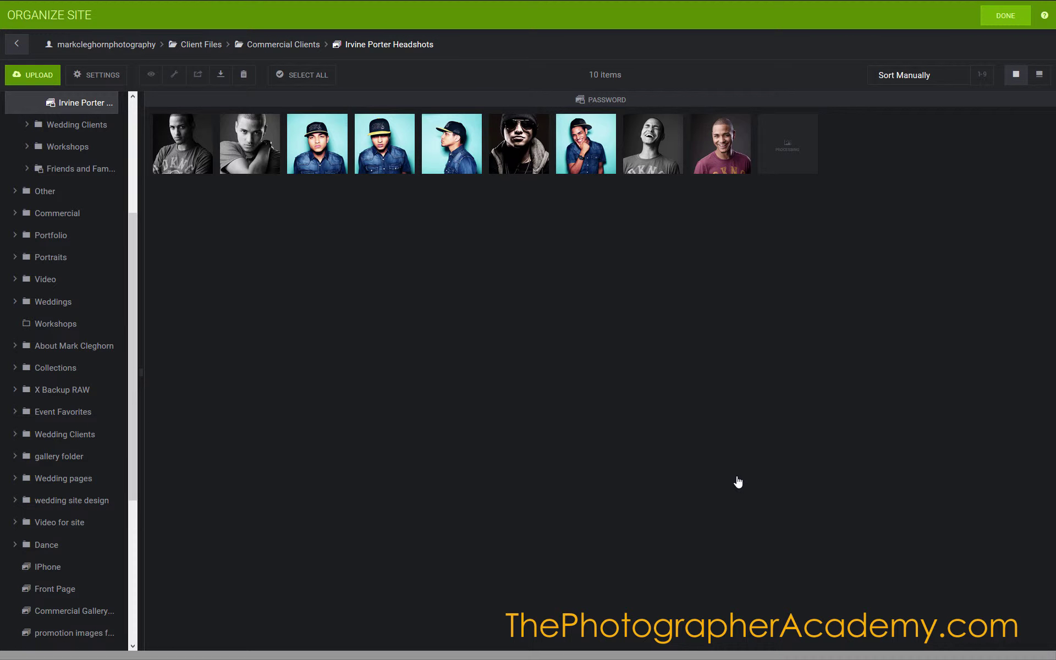
left_click(1000, 19)
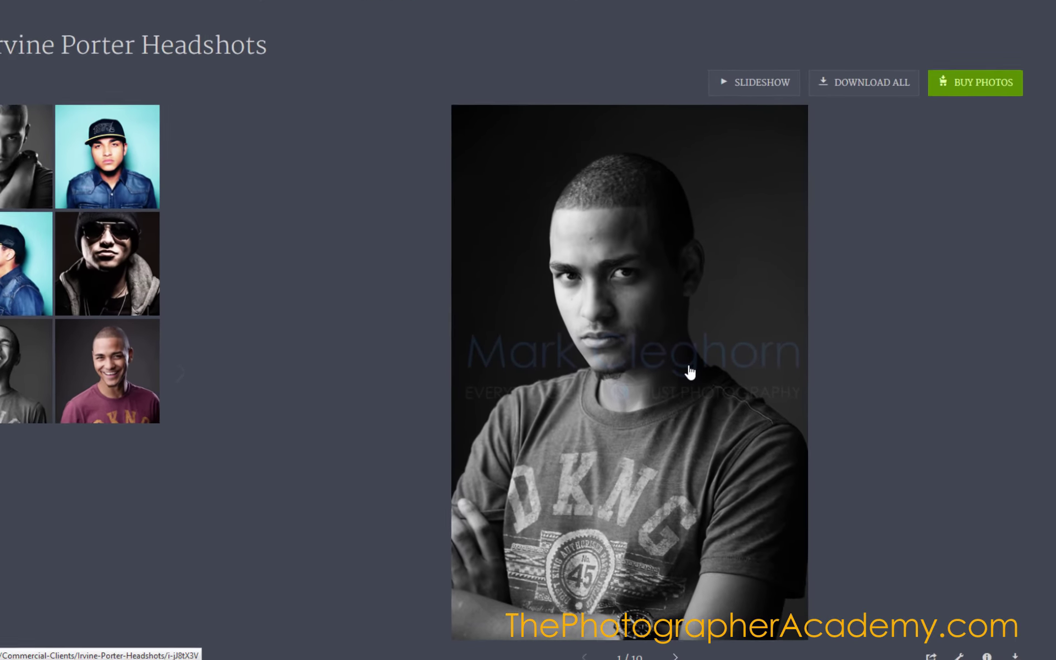
right_click(639, 303)
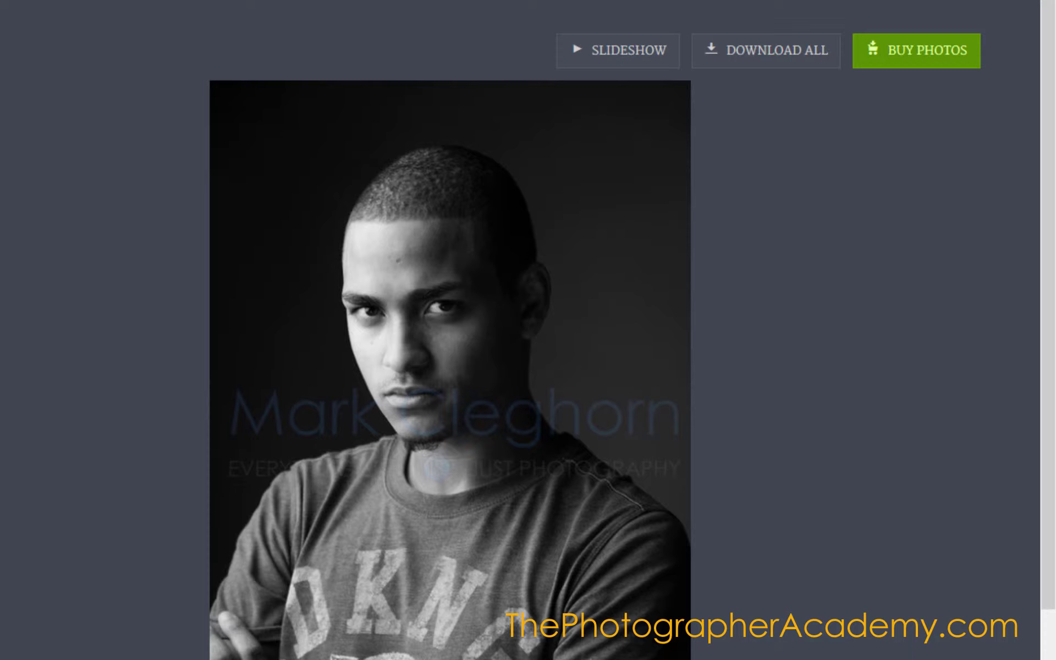
scroll(528, 330, "up", 1)
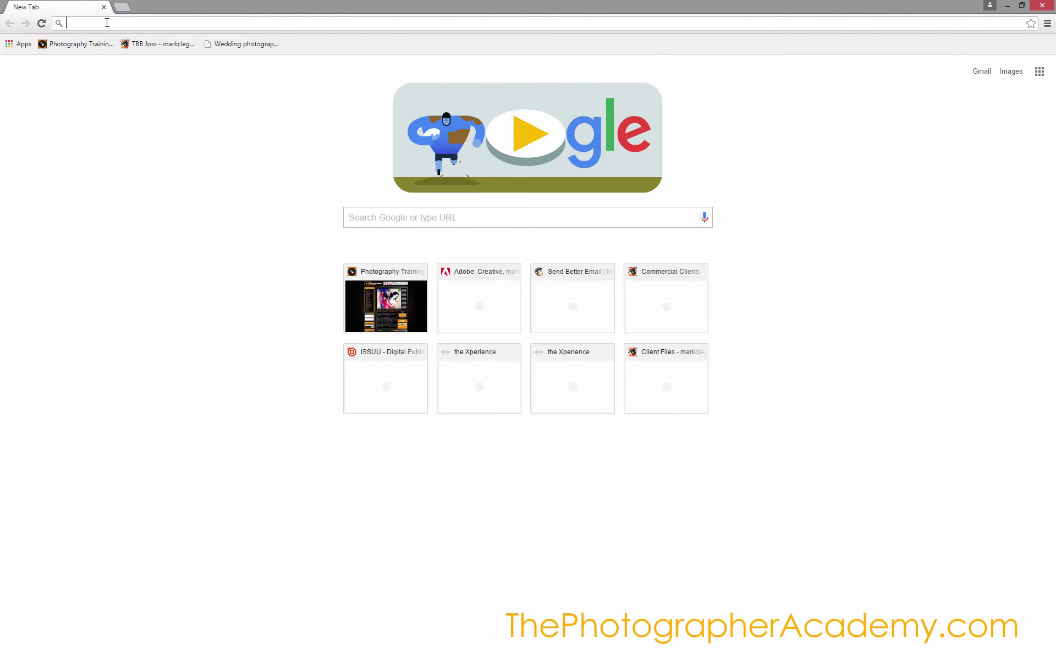
Load the copied gallery URL in the new tab and submit the gallery password to unlock it.
left_click(106, 22)
type("https://markcleghornphotography.smugmug.com/Client-Files/Commercial-Clients/Irvine-Porter-Headshots/")
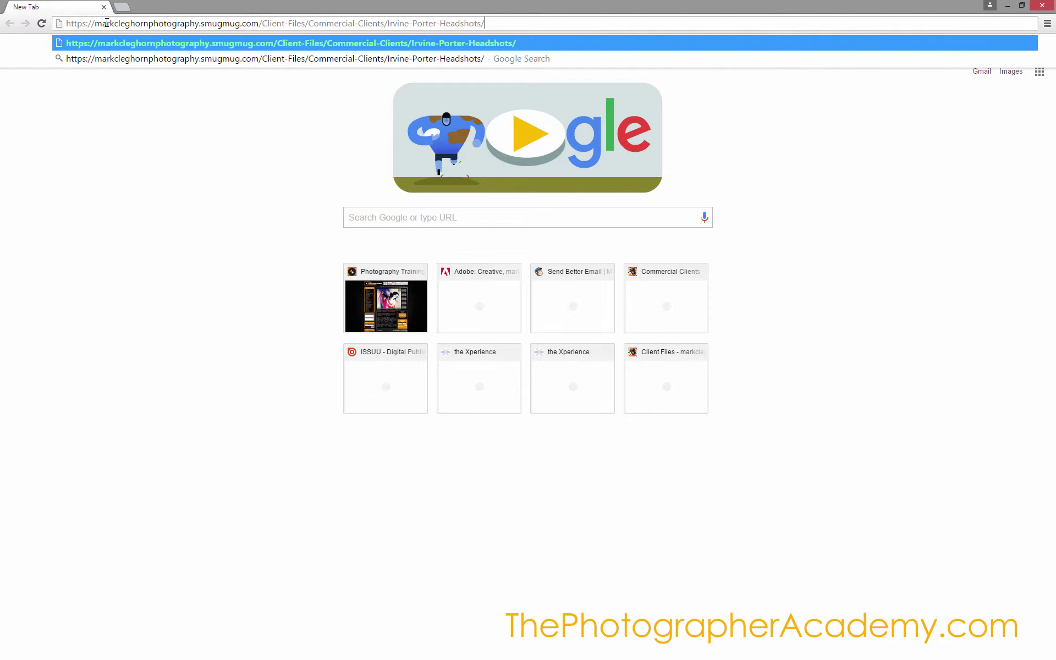
key("Return")
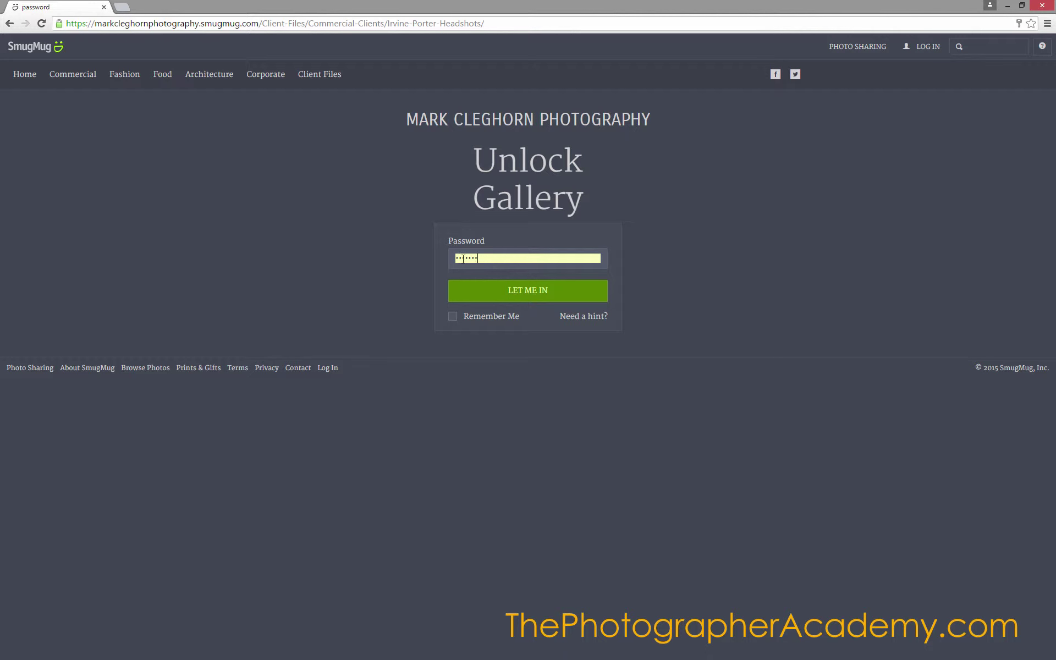
type("passw")
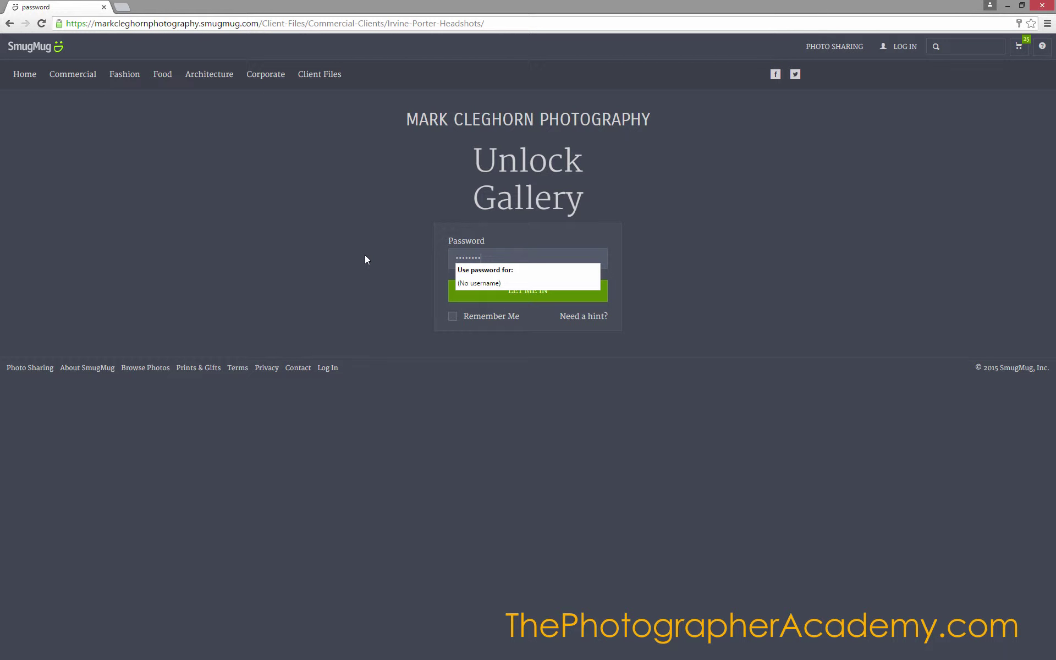
type("ord")
left_click(589, 296)
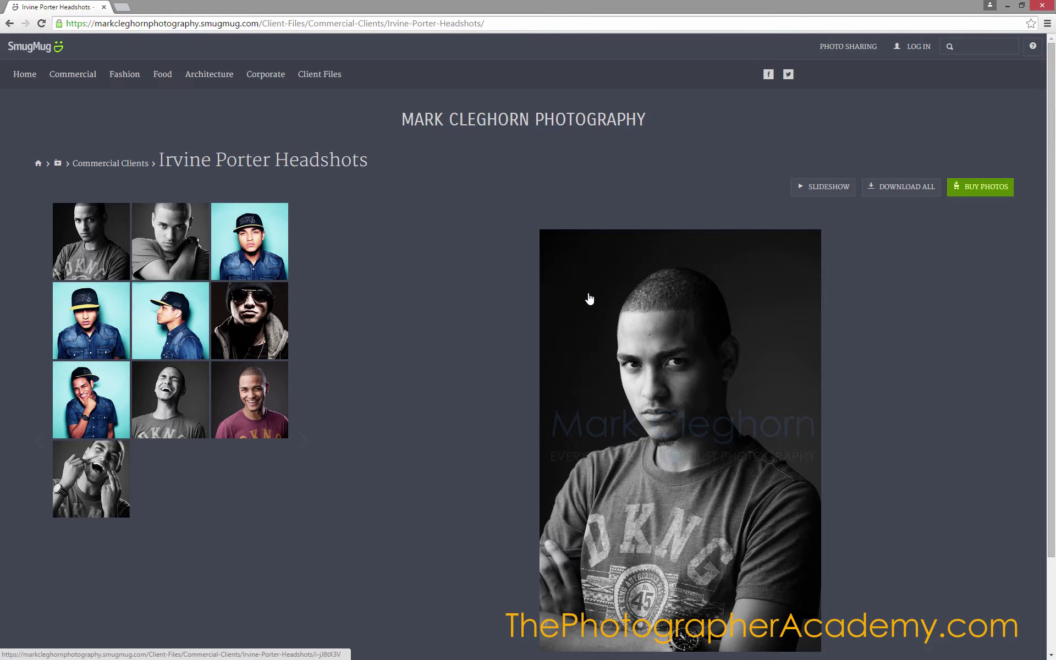
View the turquoise cap, beanie, red-shirt and laughing grey-shirt portraits, then test right-click saving.
scroll(480, 314, "down", 1)
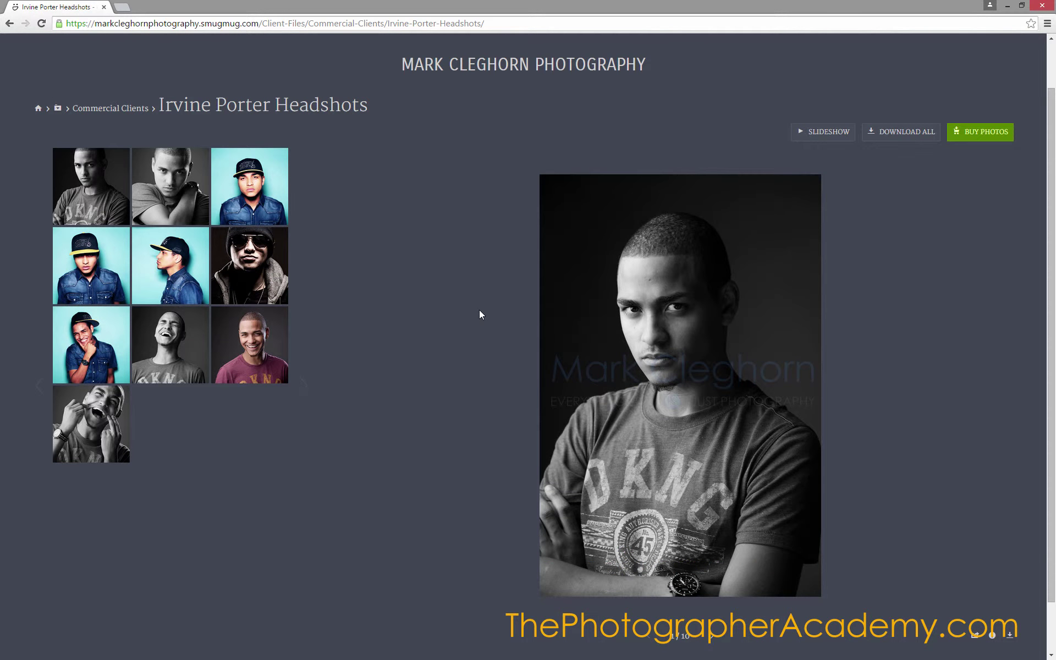
left_click(249, 187)
left_click(249, 265)
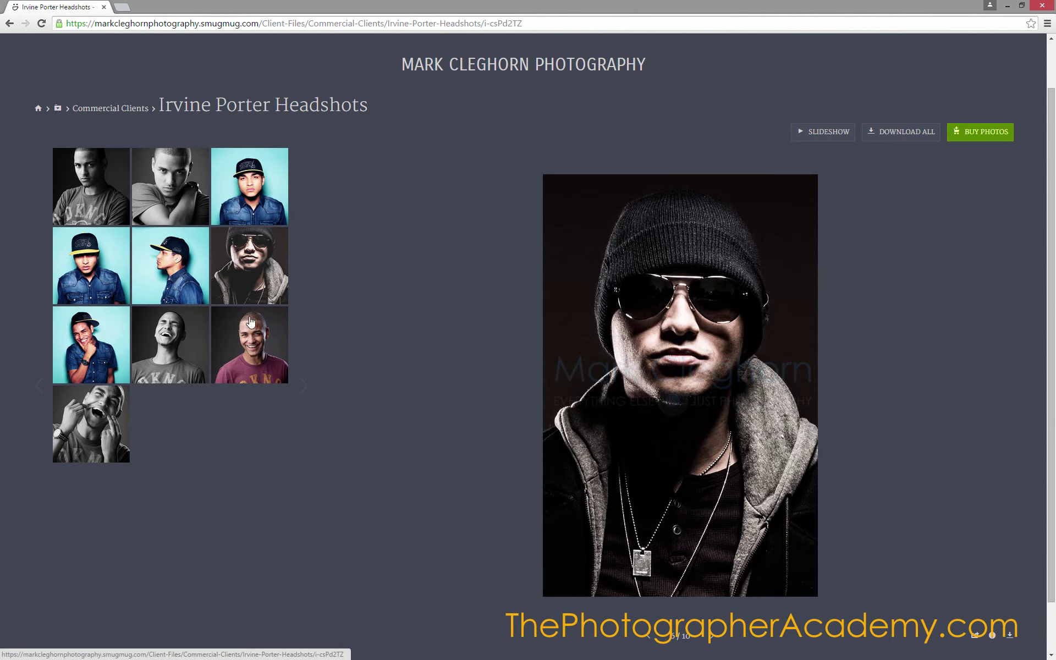
left_click(249, 339)
left_click(167, 355)
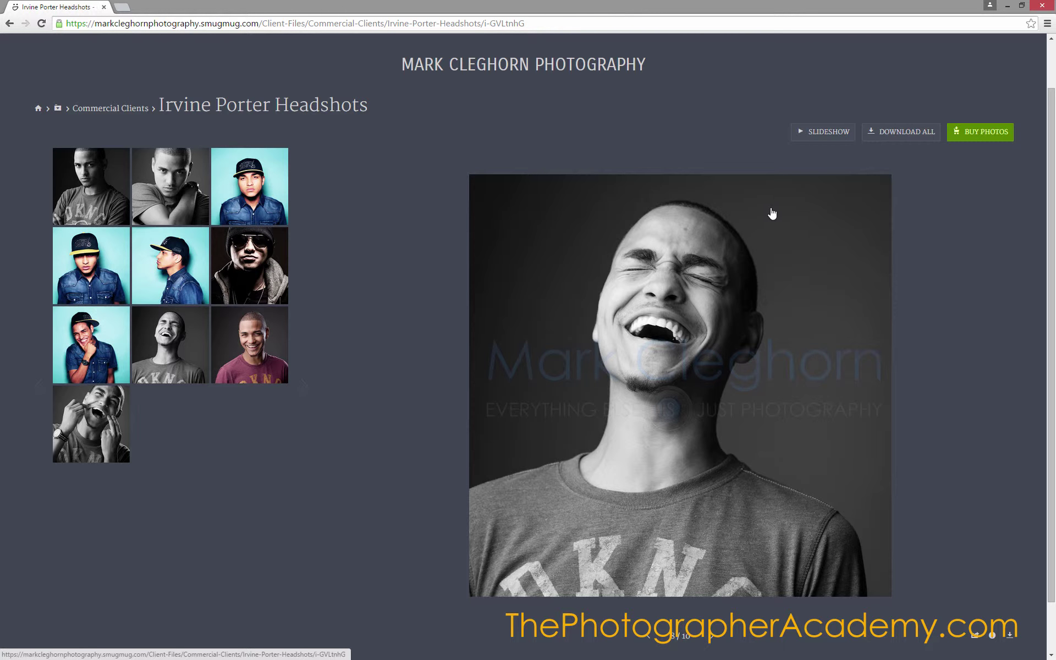
right_click(740, 249)
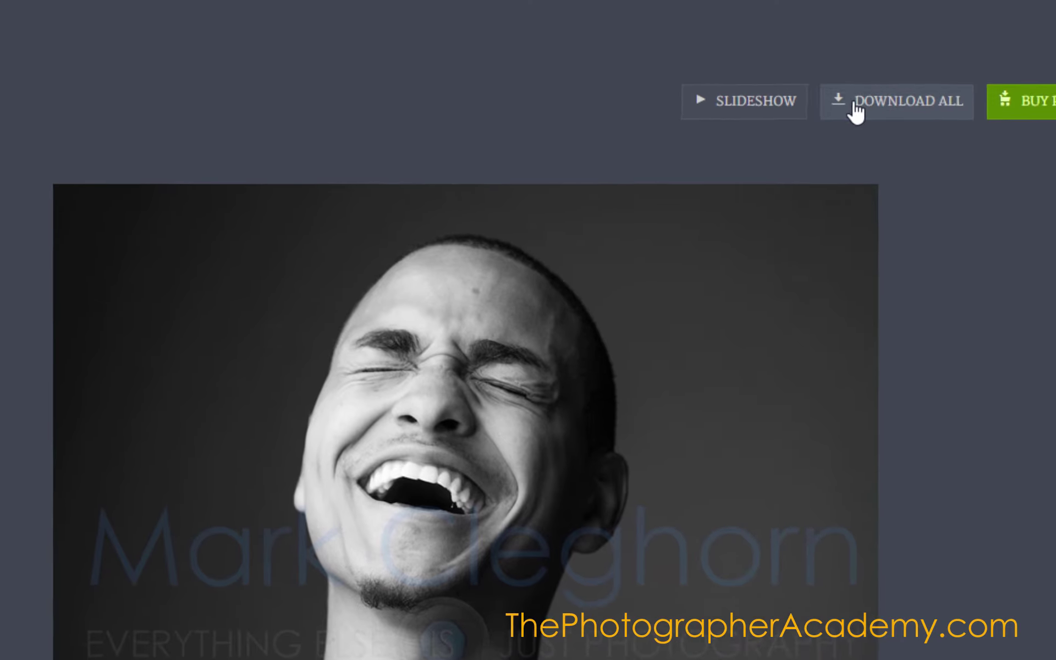
Request Download All, entering the download password and an email address, and send the request.
left_click(787, 152)
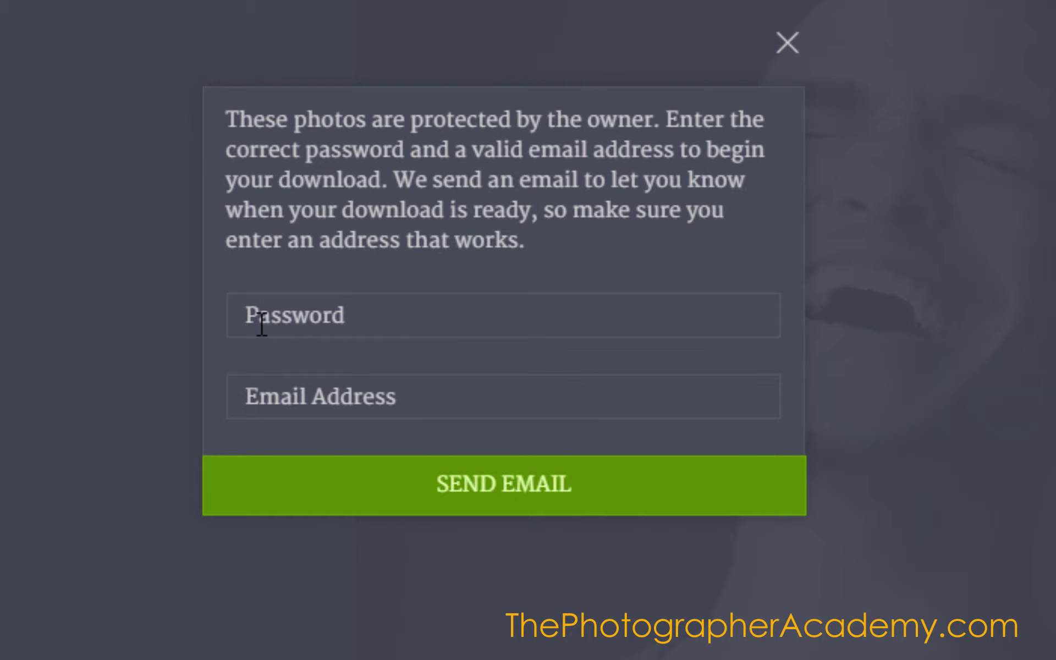
left_click(327, 323)
type("••••••••")
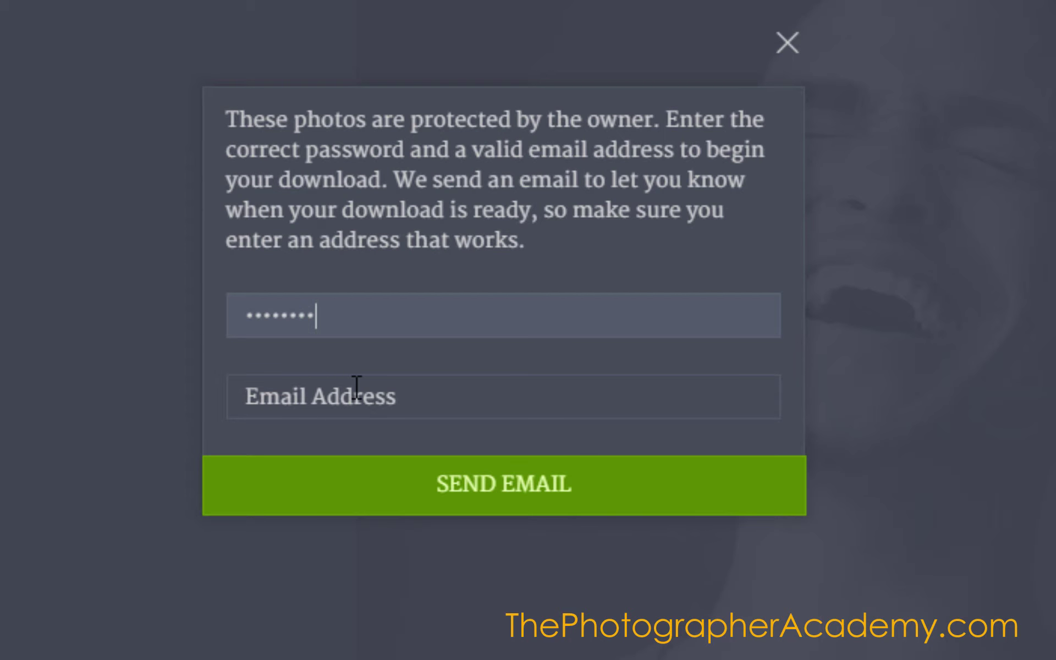
left_click(356, 387)
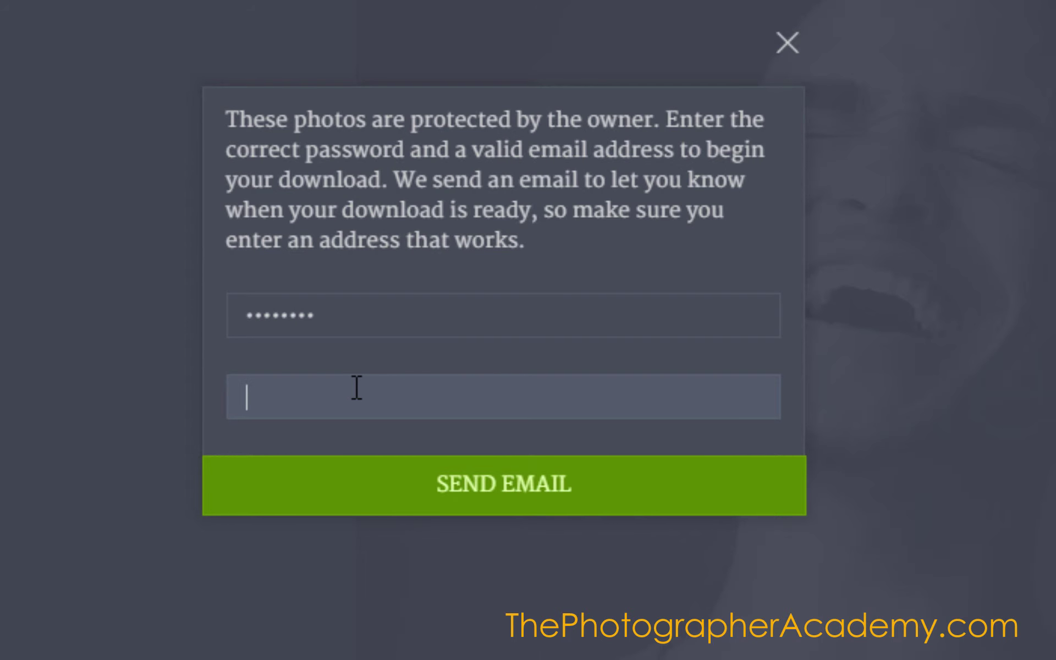
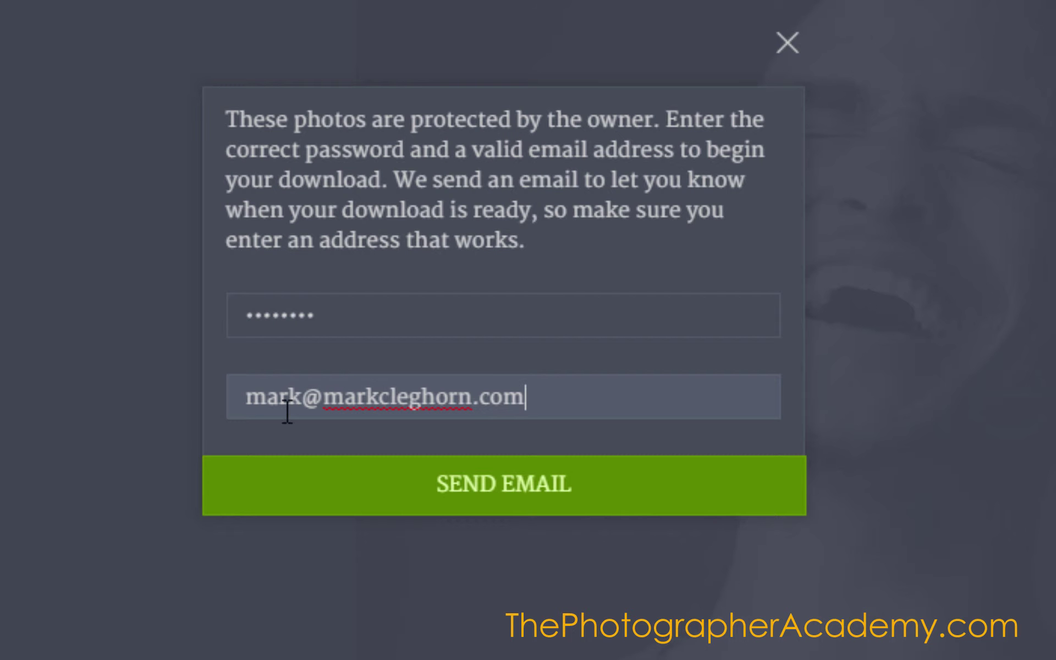
left_click(488, 489)
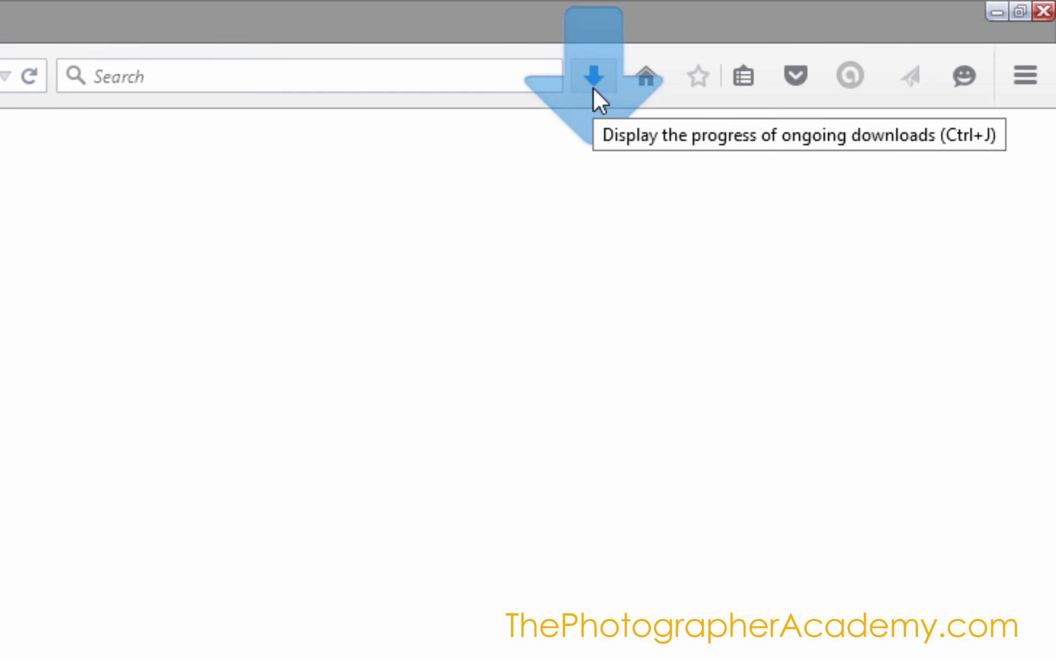
left_click(592, 87)
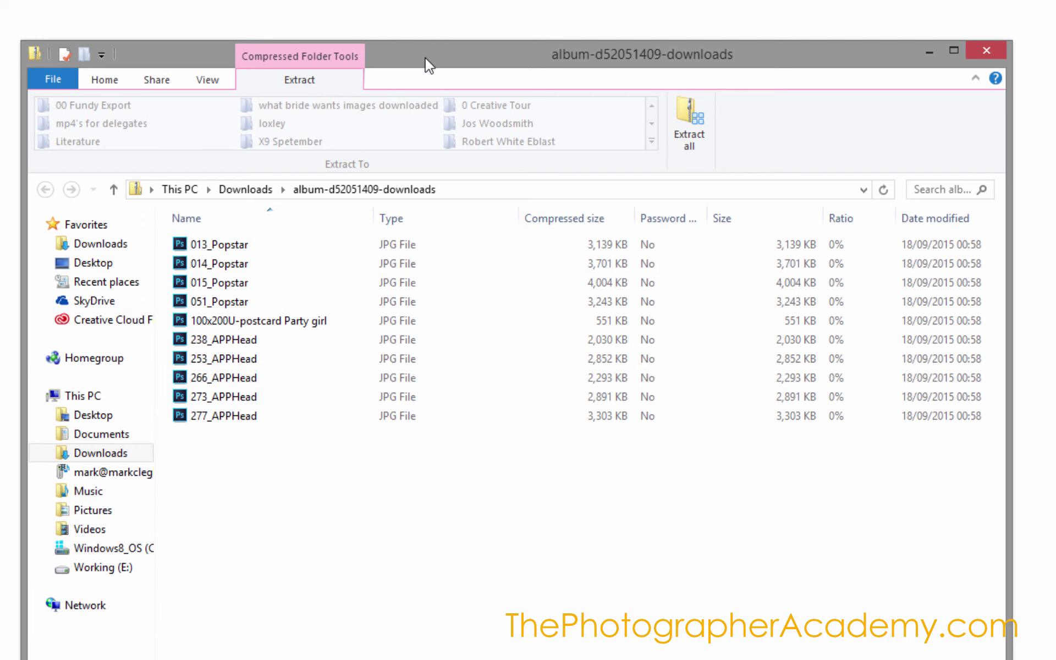
left_click(233, 252)
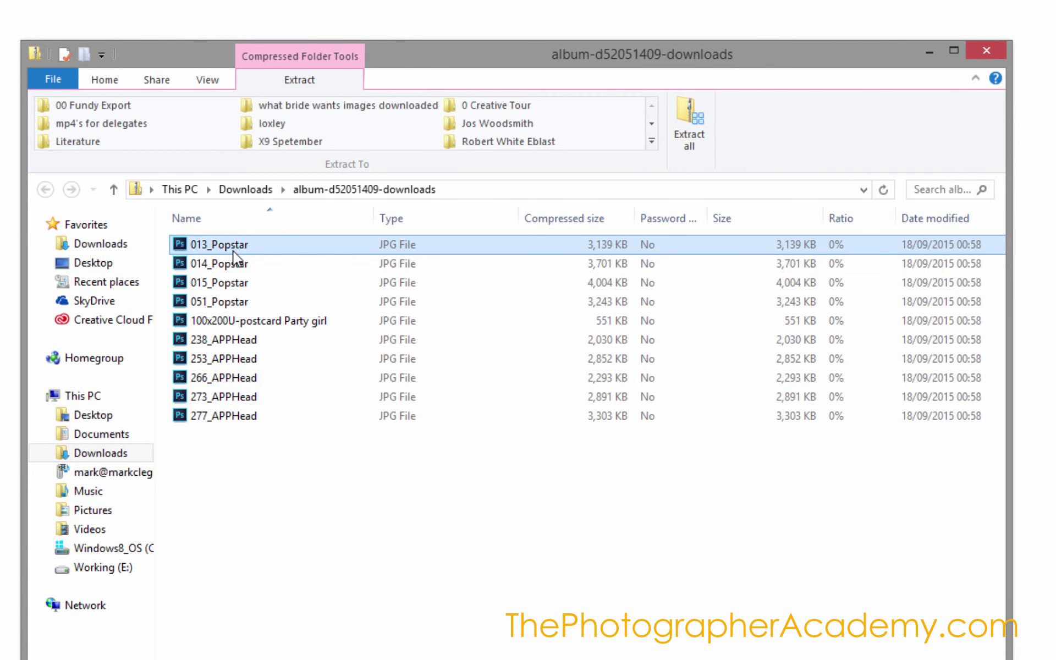
double_click(236, 245)
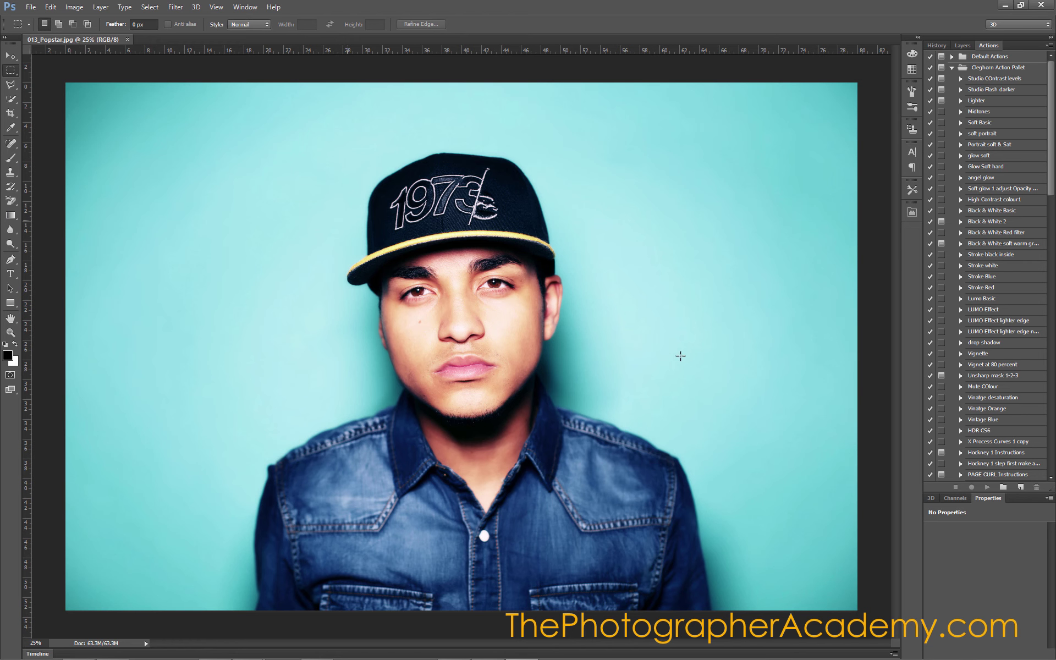
scroll(680, 356, "down", 1)
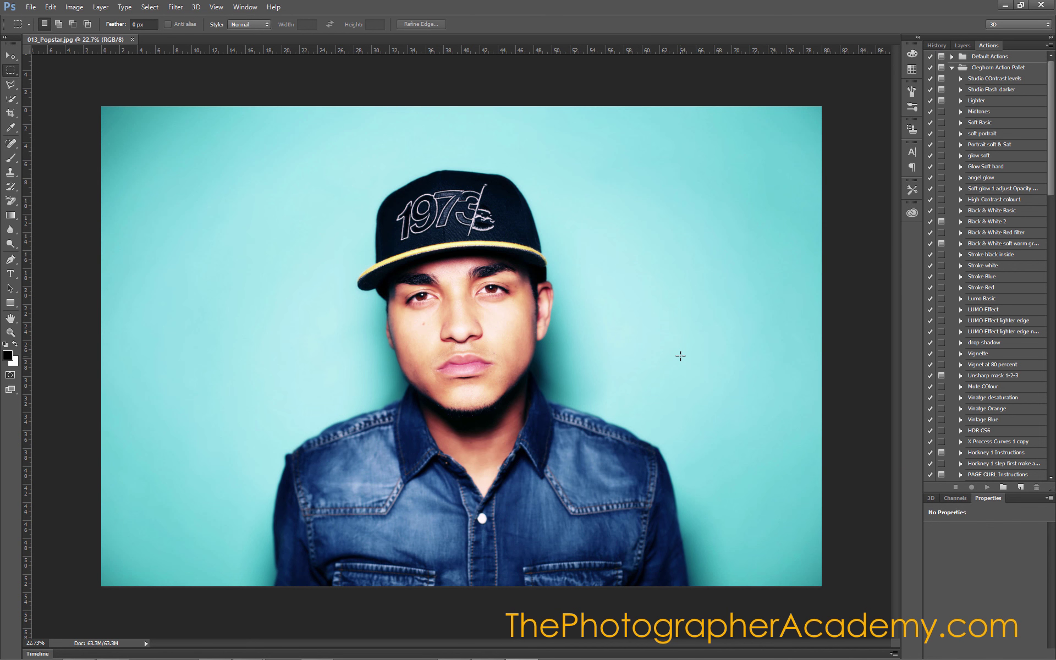